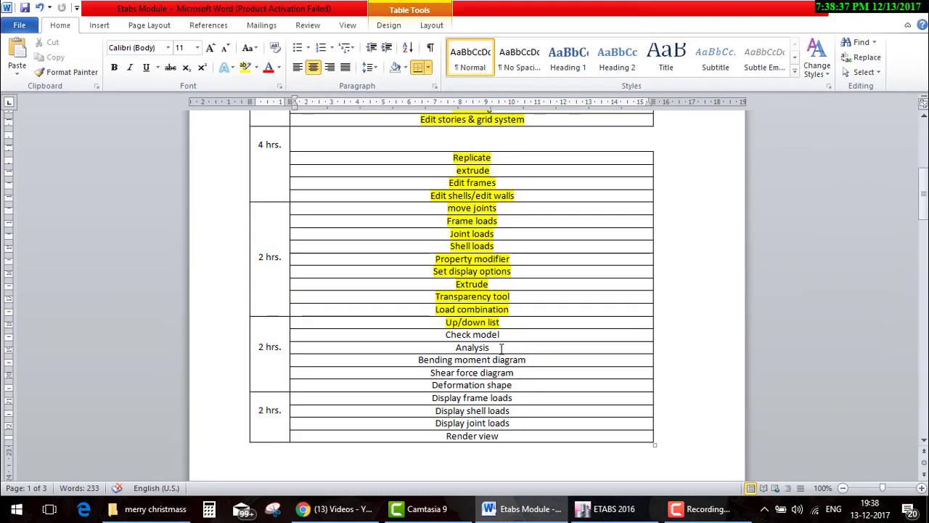
# Select the 'Analysis' topic in the Word syllabus table
pyautogui.moveTo(420, 347); pyautogui.dragTo(419, 347)
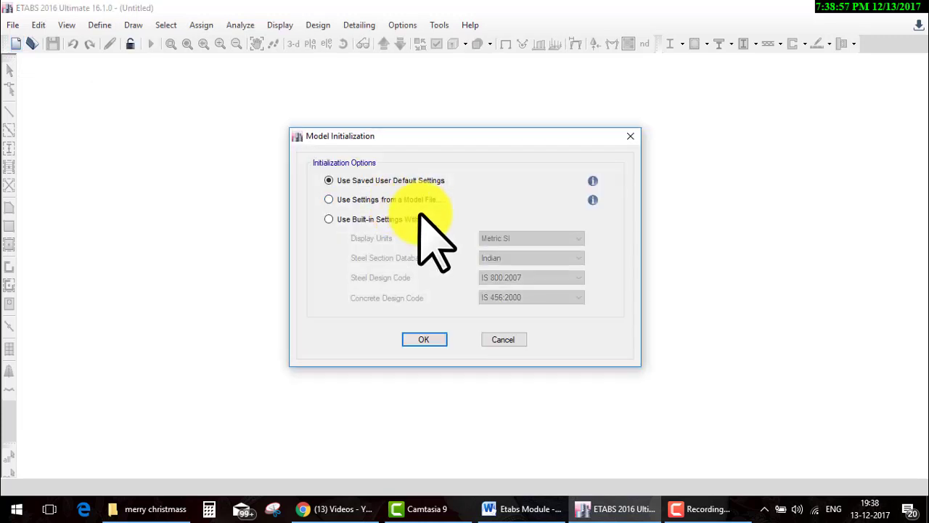
# Start the model with built-in Metric SI, Indian sections, IS 800:2007 and IS 456:2000 settings
pyautogui.click(379, 215)
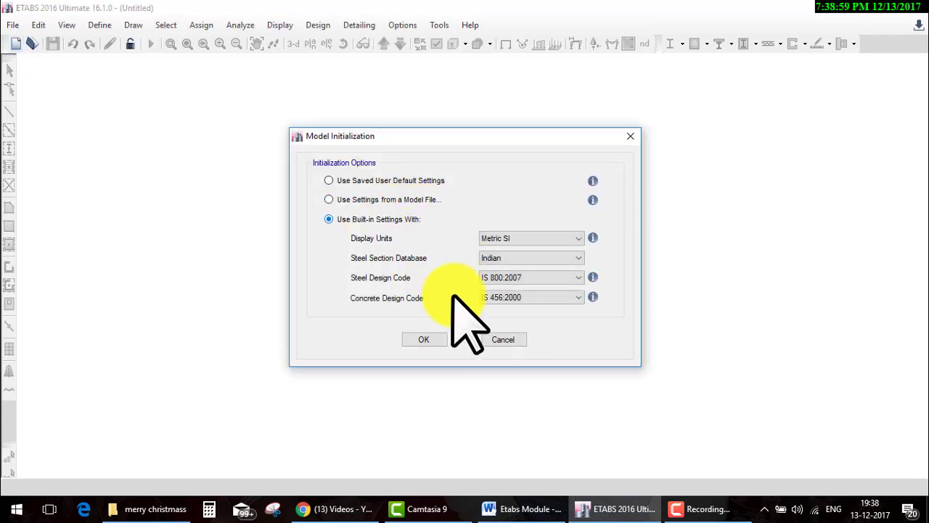
pyautogui.click(425, 339)
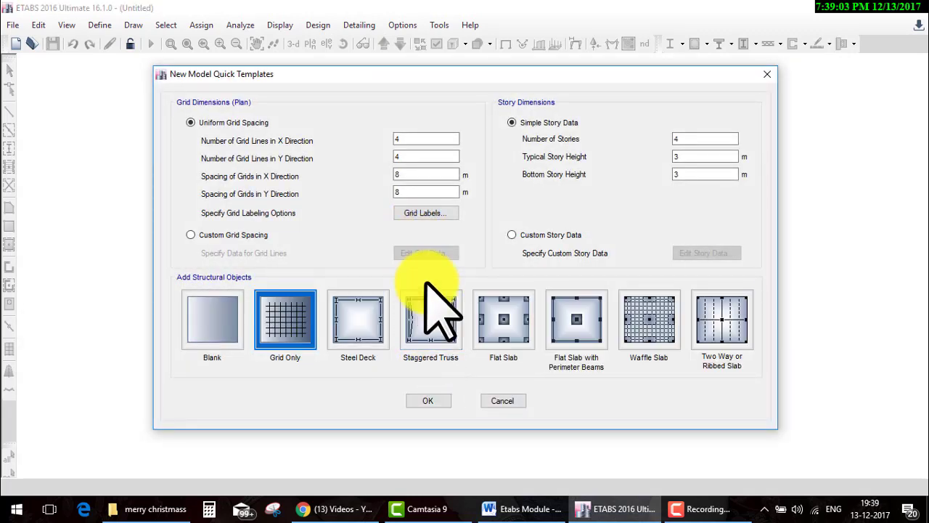
# Accept the Grid Only template: 4×4 grid lines at 8 m, four storeys of 3 m
pyautogui.click(439, 400)
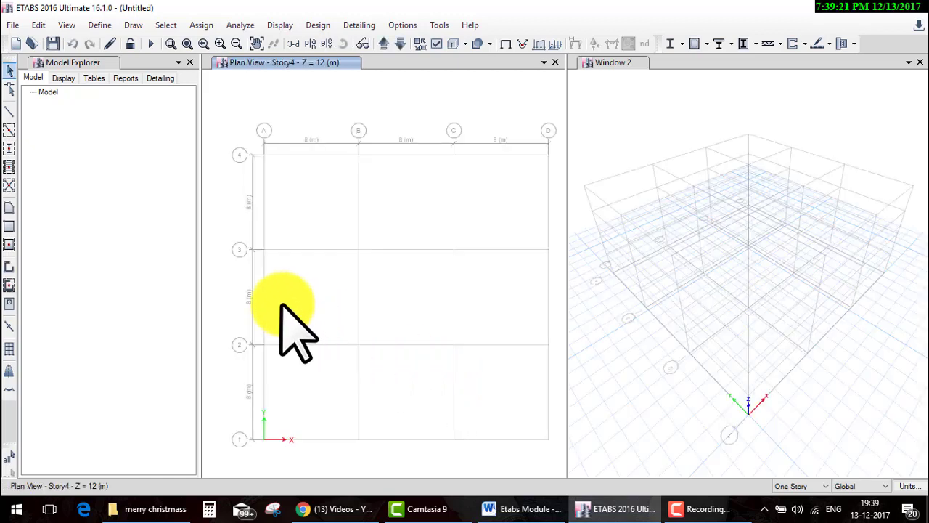
# Quick-draw beams along every grid line on all storeys
pyautogui.click(8, 141)
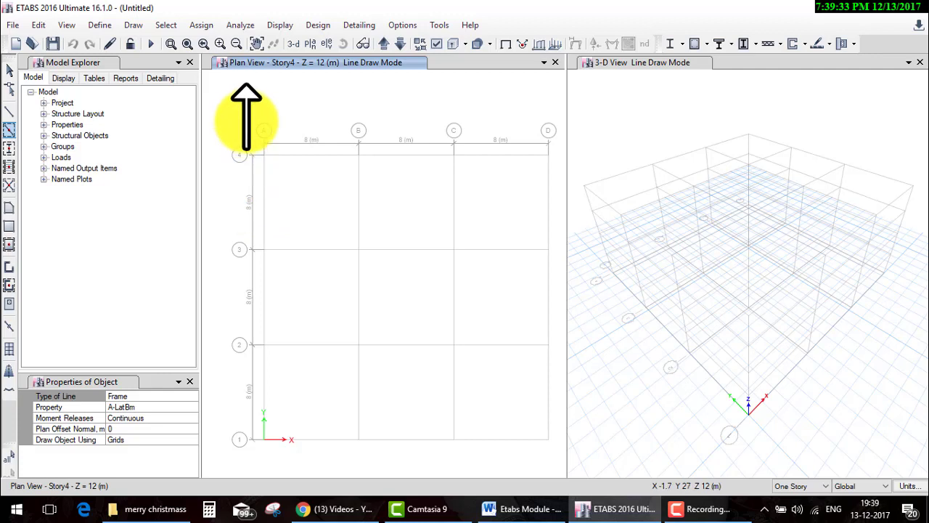
pyautogui.click(813, 486)
pyautogui.click(791, 494)
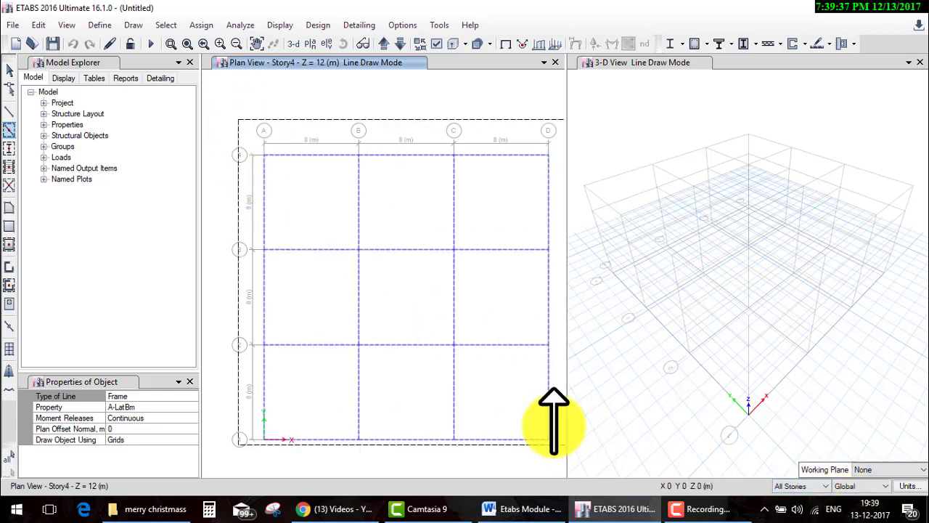
pyautogui.moveTo(238, 120); pyautogui.dragTo(567, 451)
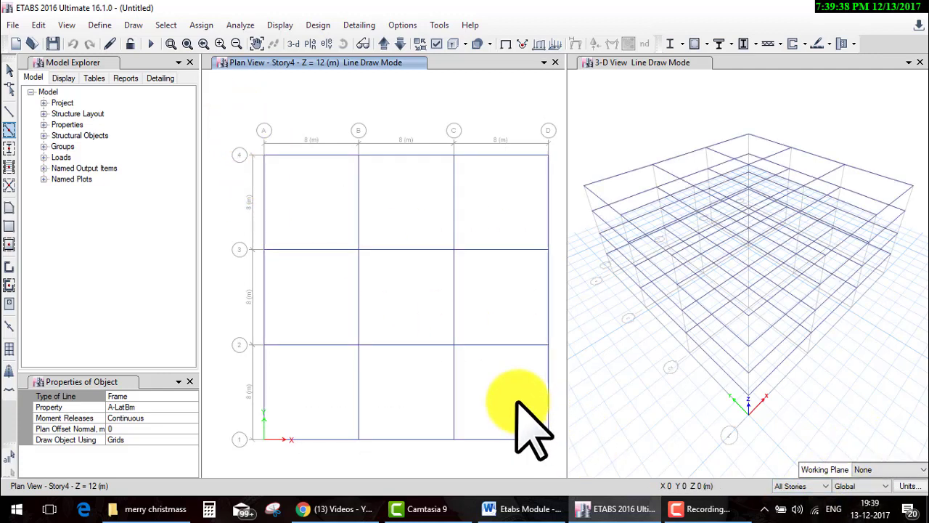
# Place columns at every grid intersection and return to Select mode
pyautogui.click(9, 148)
pyautogui.moveTo(241, 120); pyautogui.dragTo(653, 443)
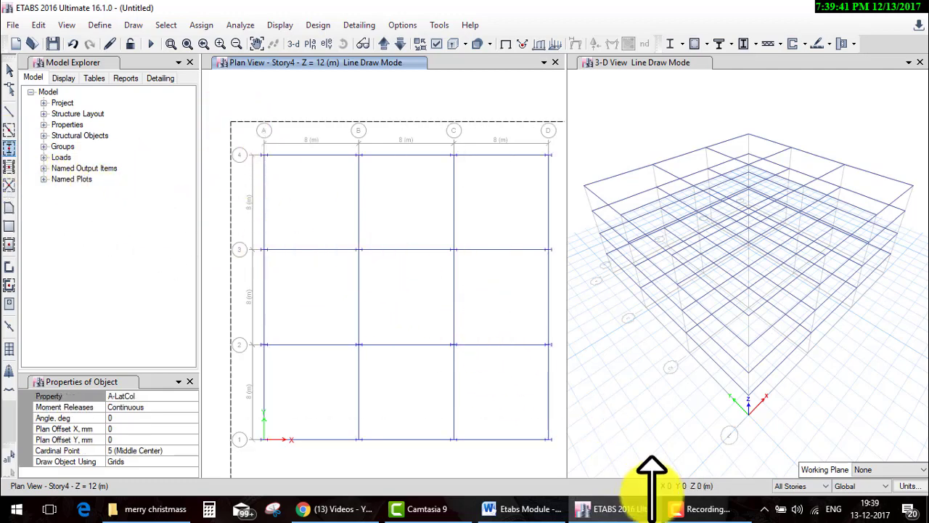
pyautogui.click(8, 110)
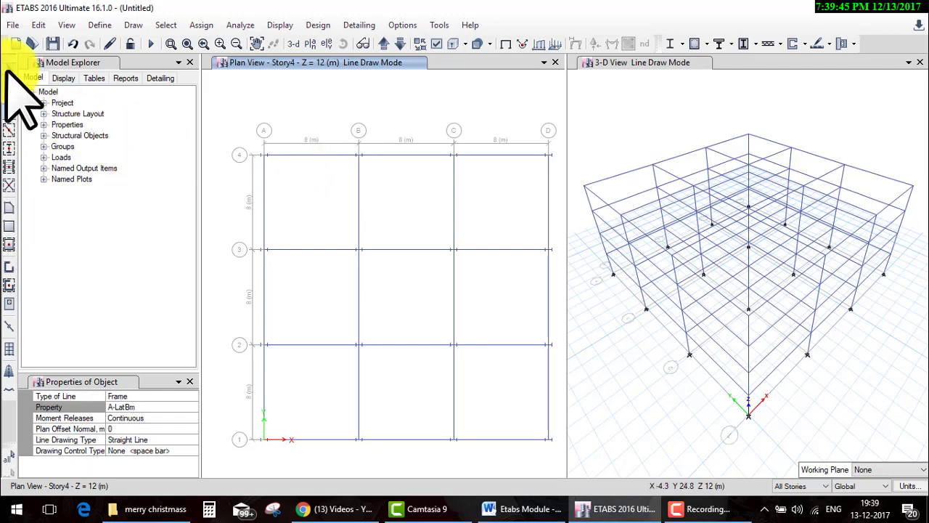
pyautogui.click(8, 68)
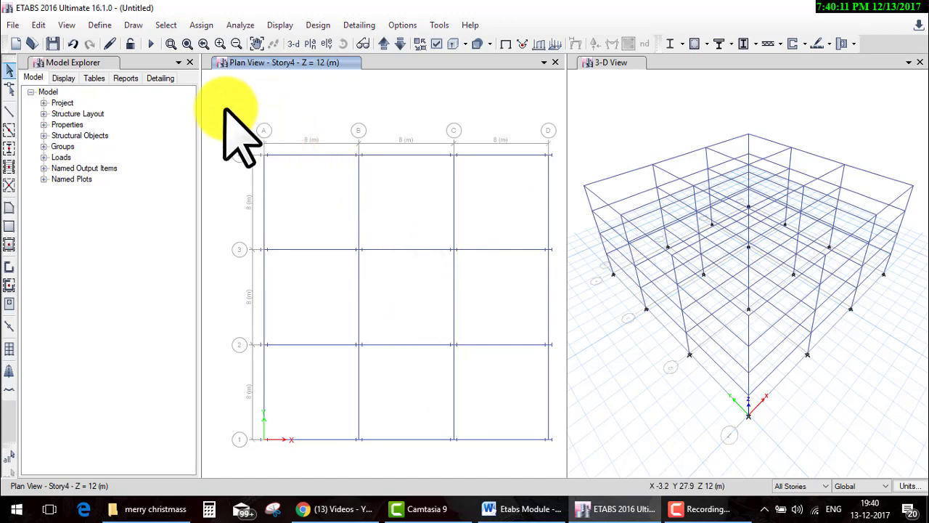
# Window-select all joints and frames in the plan, then bring up the Analyze menu
pyautogui.moveTo(226, 109)
pyautogui.mouseDown()
pyautogui.moveTo(570, 484)
pyautogui.moveTo(601, 484)
pyautogui.mouseUp()
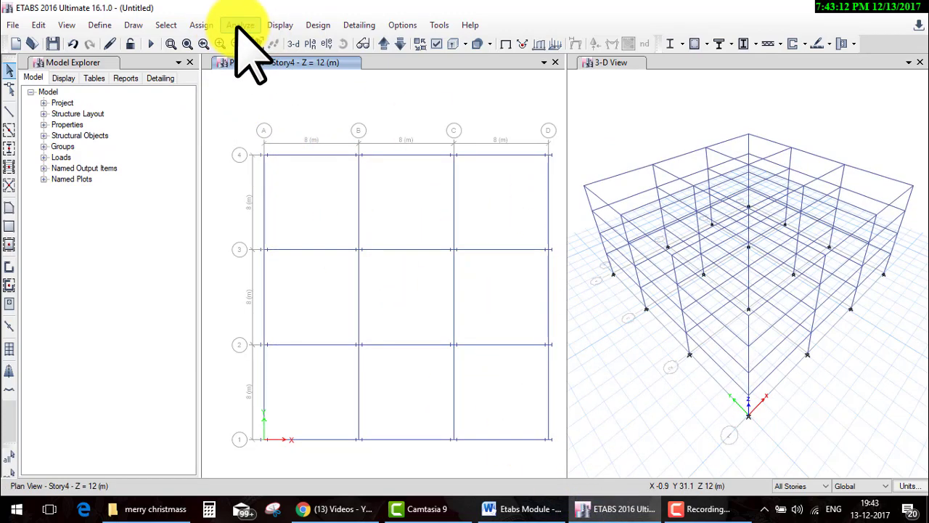
pyautogui.click(238, 26)
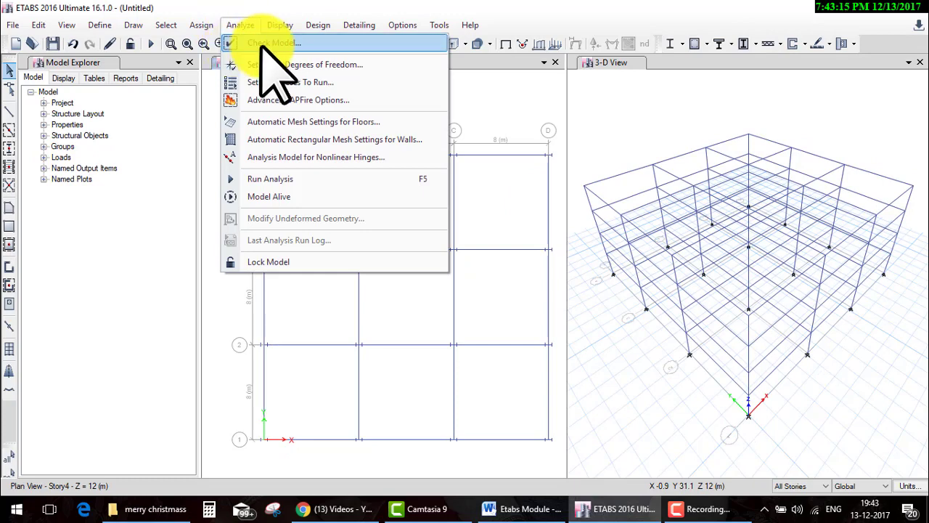
# Run Check Model with all joint, frame, shell, meshing and loading checks at 1 mm tolerance
pyautogui.click(310, 44)
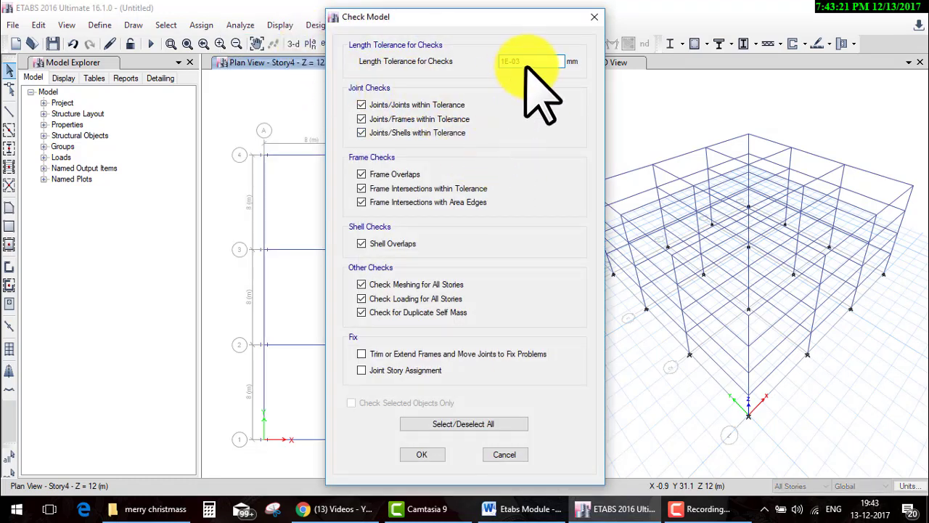
pyautogui.moveTo(535, 62); pyautogui.dragTo(456, 54)
pyautogui.write('1')
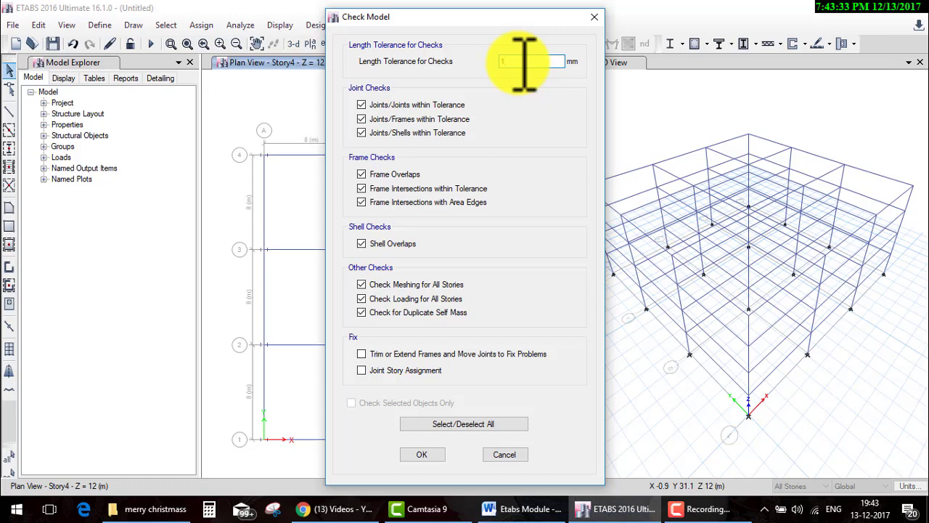
pyautogui.moveTo(520, 64); pyautogui.dragTo(447, 64)
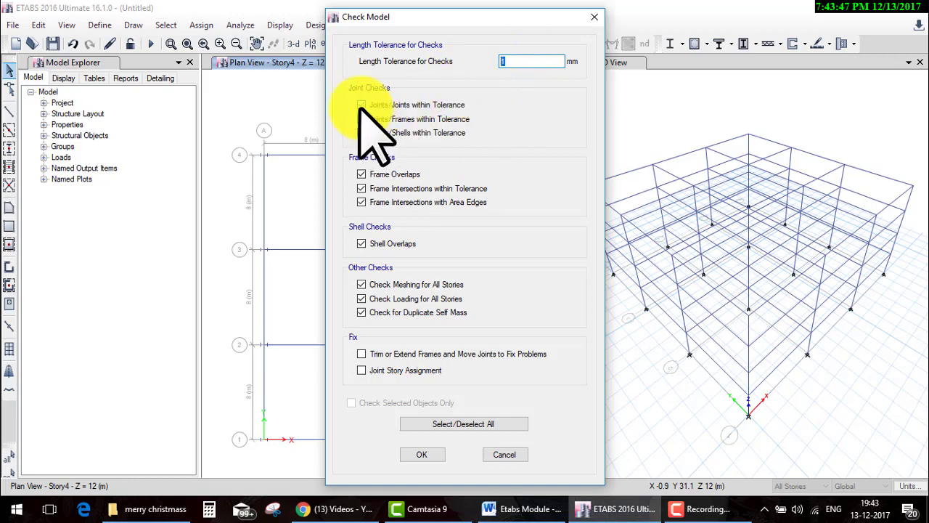
pyautogui.click(366, 103)
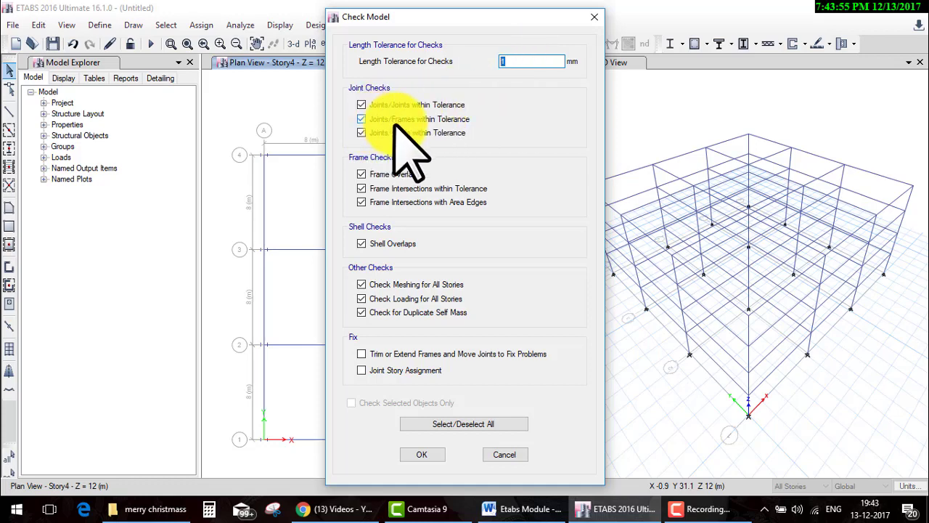
pyautogui.click(508, 61)
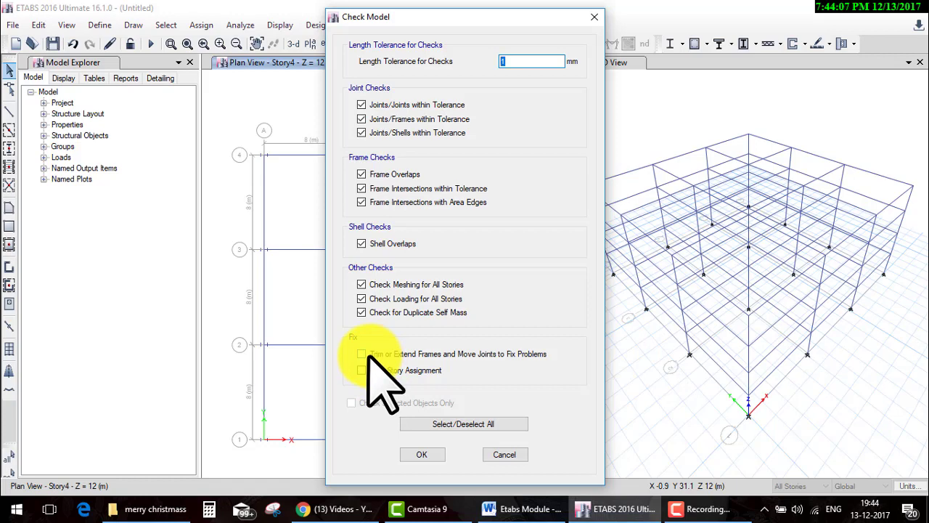
pyautogui.click(366, 355)
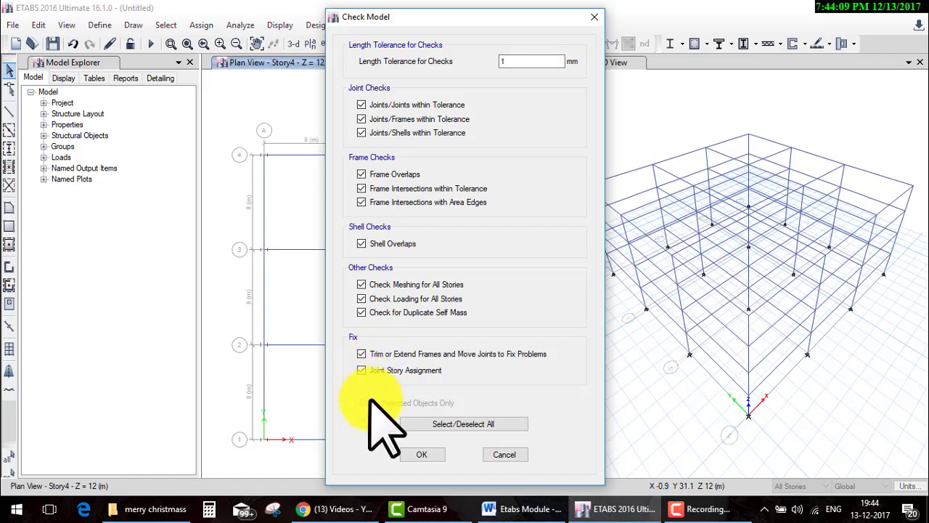
pyautogui.click(421, 454)
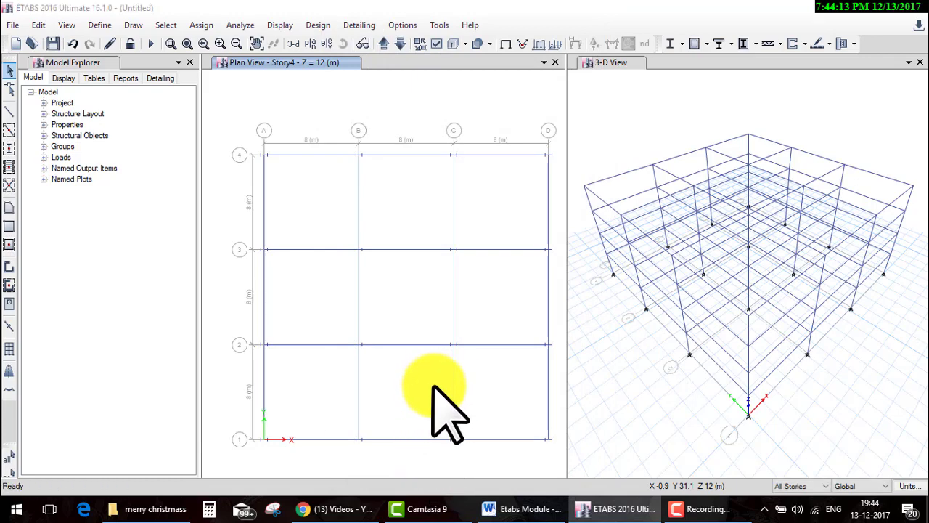
# Dismiss the no-warnings check message and window-select all 80 joints and 160 frames
pyautogui.moveTo(569, 82); pyautogui.dragTo(325, 82)
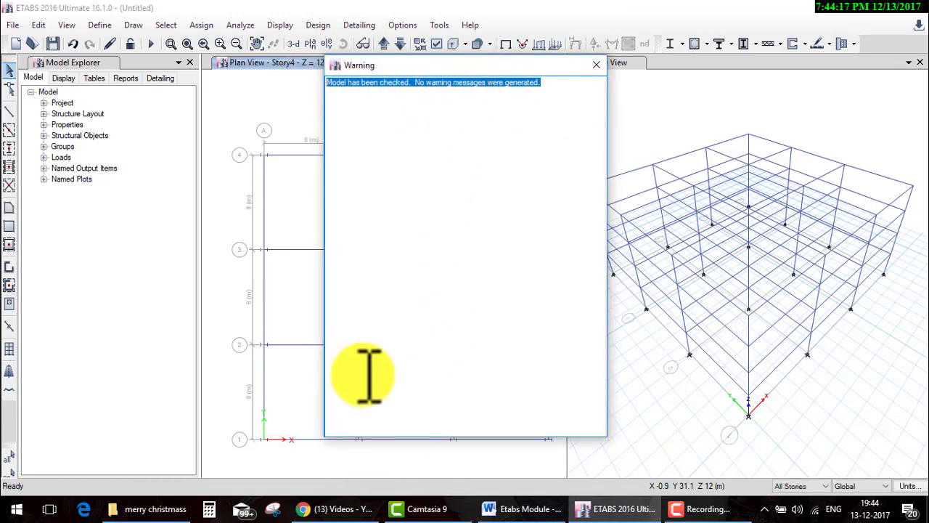
pyautogui.click(597, 65)
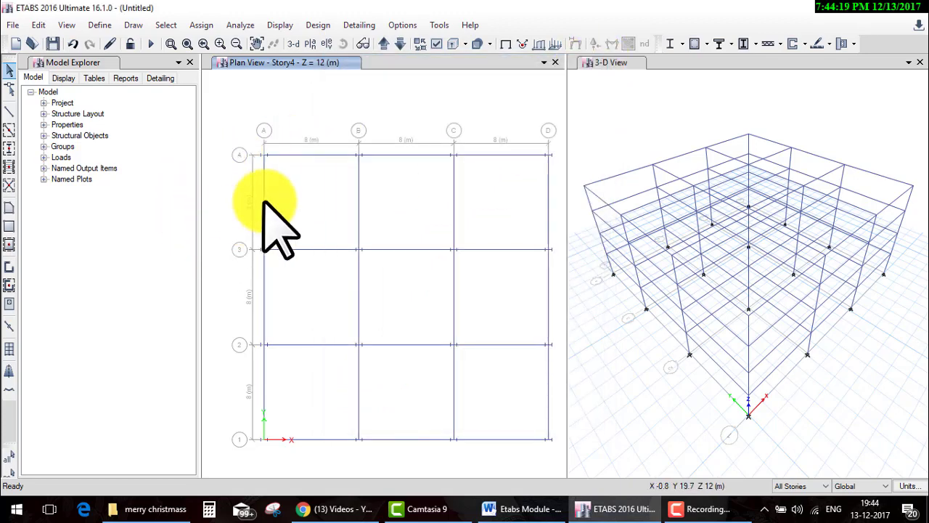
pyautogui.moveTo(245, 121); pyautogui.dragTo(592, 515)
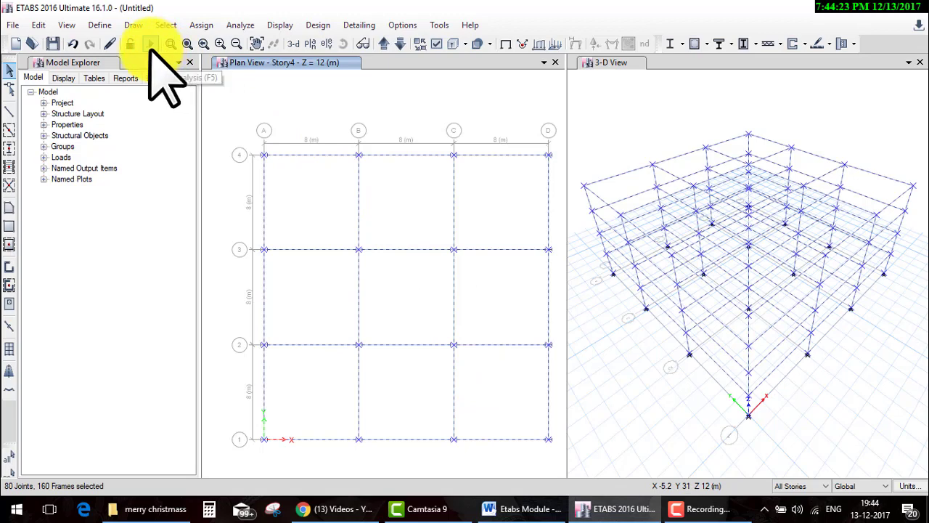
# Save the model as 'vv' and run the analysis
pyautogui.click(151, 45)
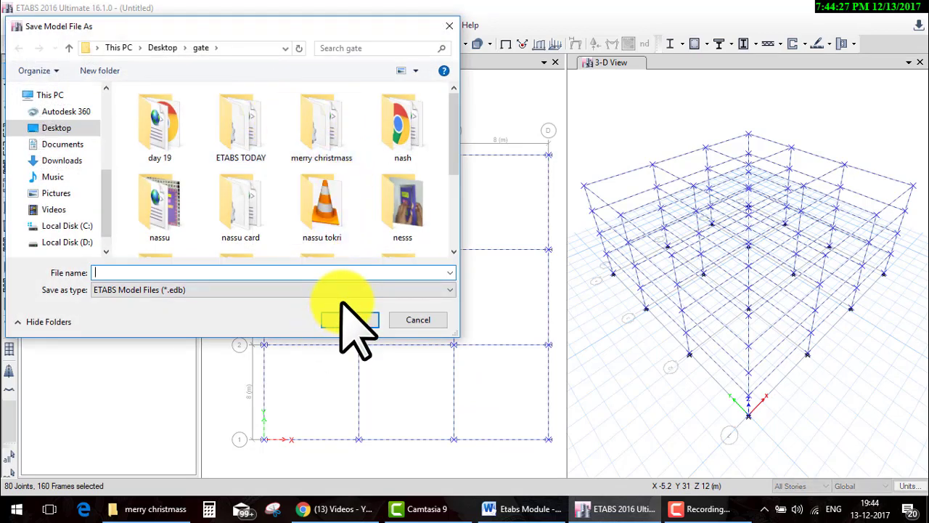
pyautogui.write('vv')
pyautogui.click(360, 316)
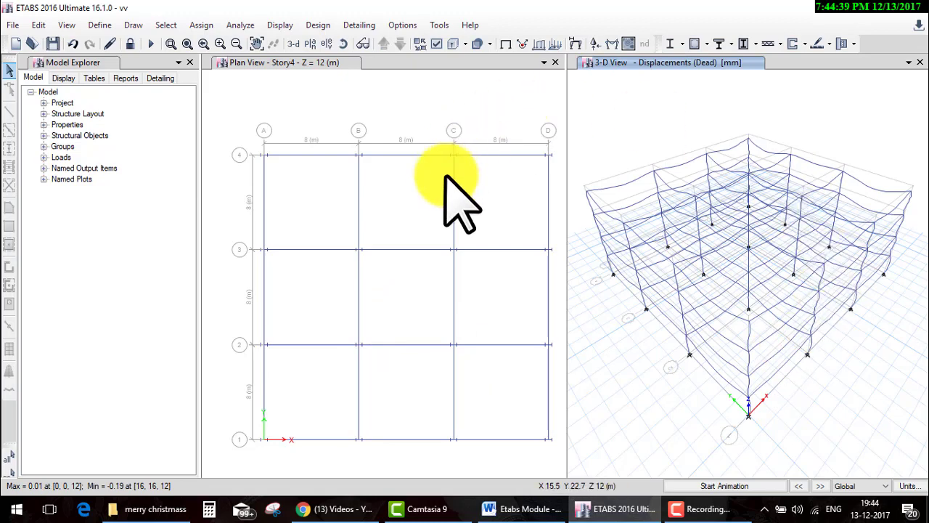
# Unlock the model, confirming that the dead-load analysis results are discarded
pyautogui.click(240, 25)
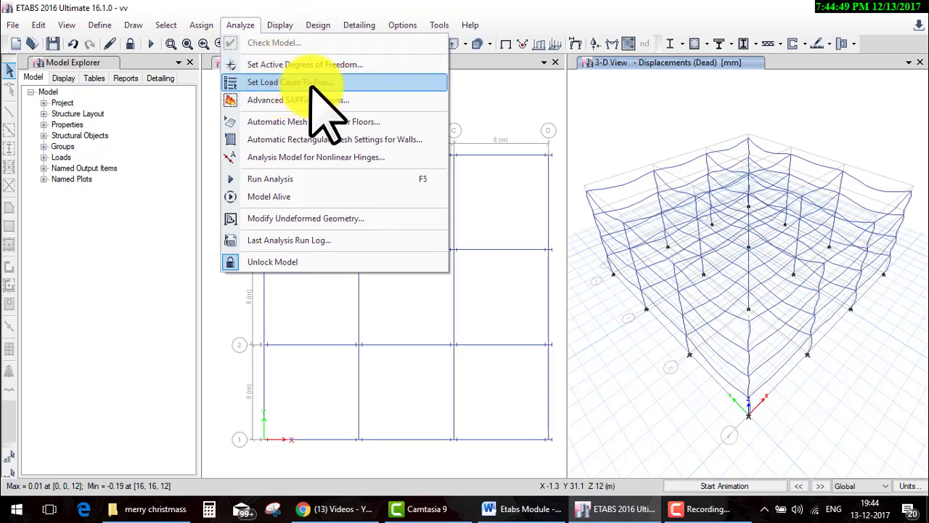
pyautogui.click(130, 46)
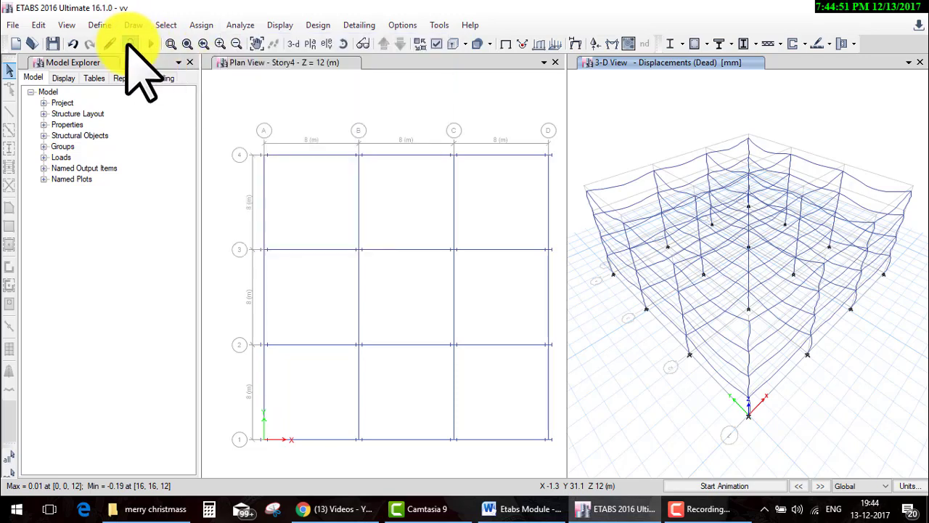
pyautogui.click(129, 44)
pyautogui.click(460, 303)
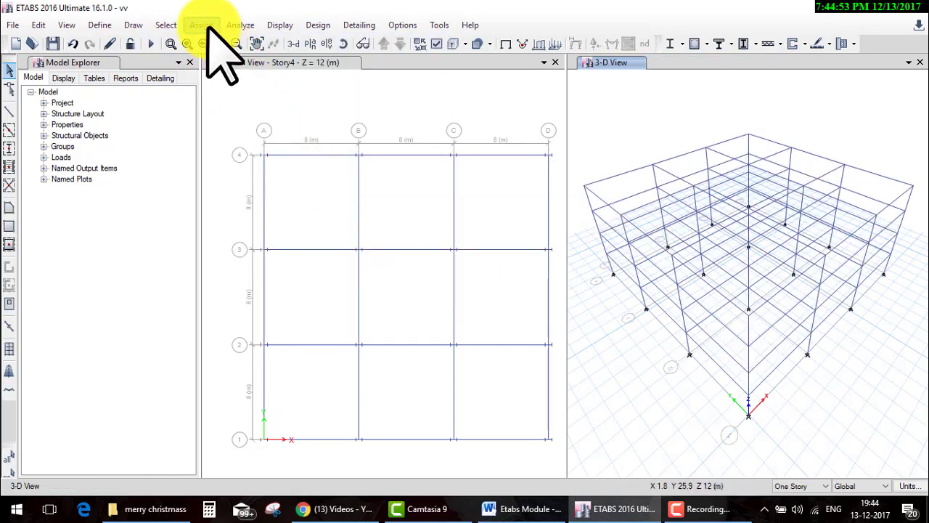
# Open the Set Load Cases to Run dialog from the Analyze menu
pyautogui.click(235, 26)
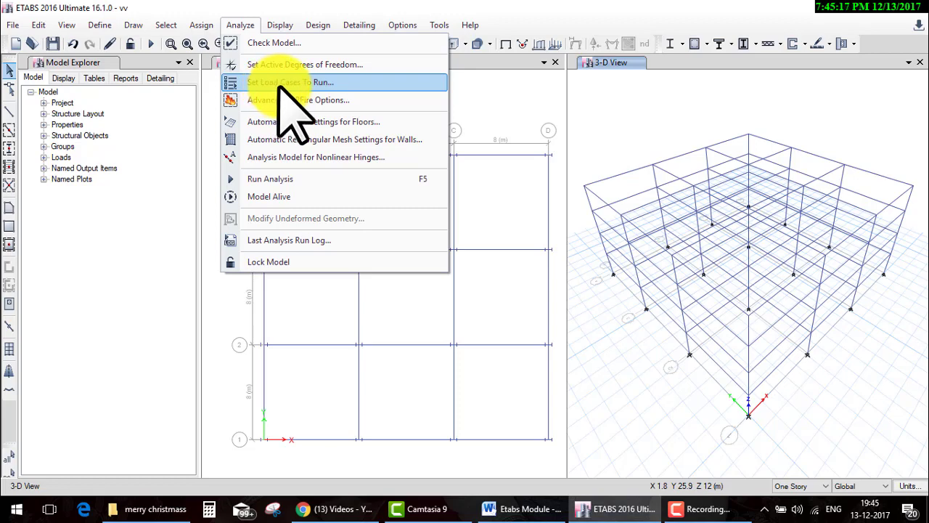
pyautogui.click(280, 82)
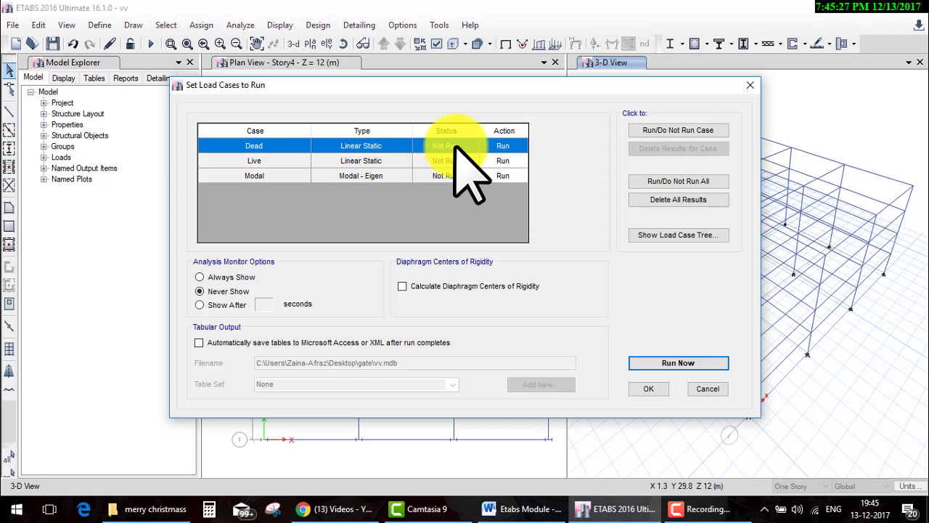
# Set Live and Modal to Do Not Run, keep Dead set to Run, and confirm
pyautogui.click(667, 130)
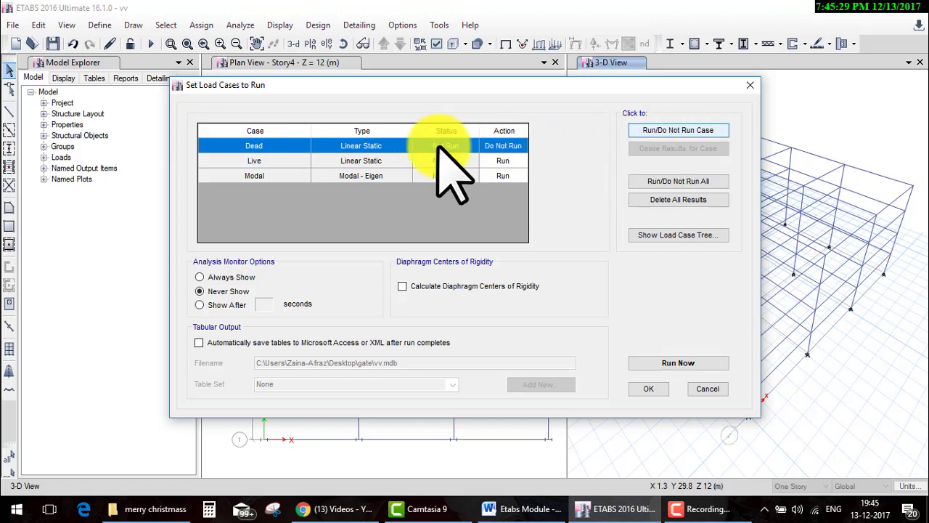
pyautogui.click(501, 160)
pyautogui.click(668, 130)
pyautogui.click(517, 176)
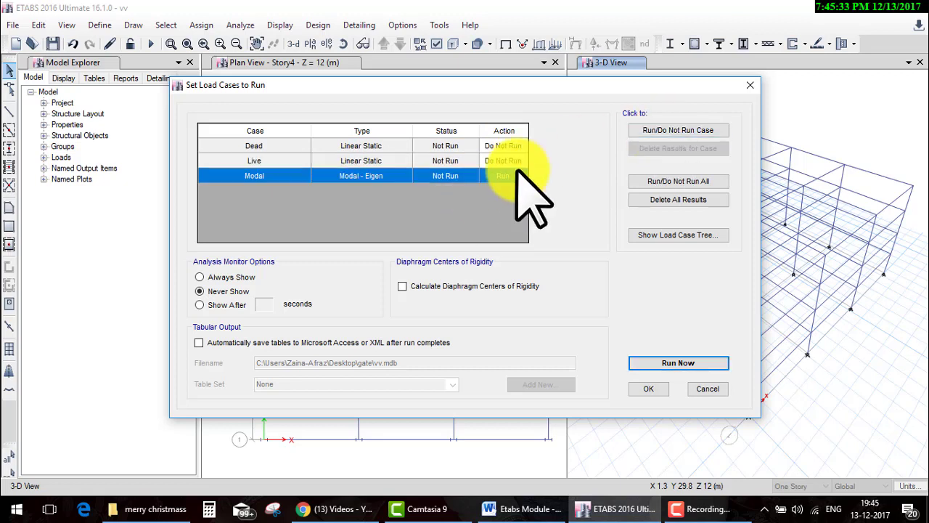
pyautogui.click(639, 130)
pyautogui.click(508, 145)
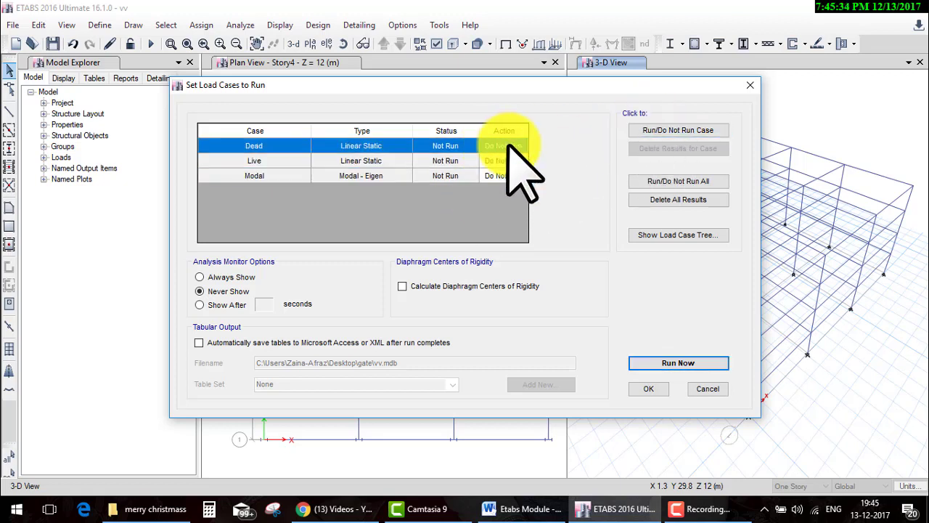
pyautogui.click(657, 131)
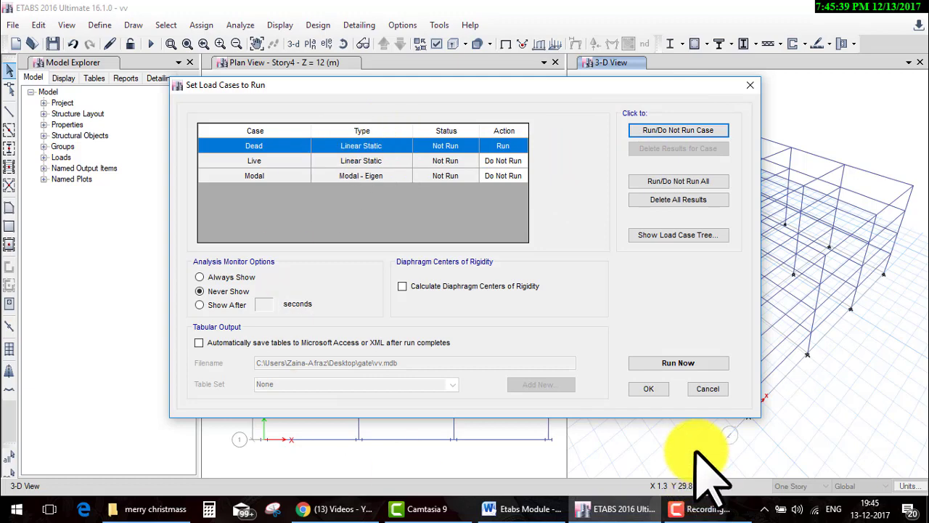
pyautogui.click(717, 390)
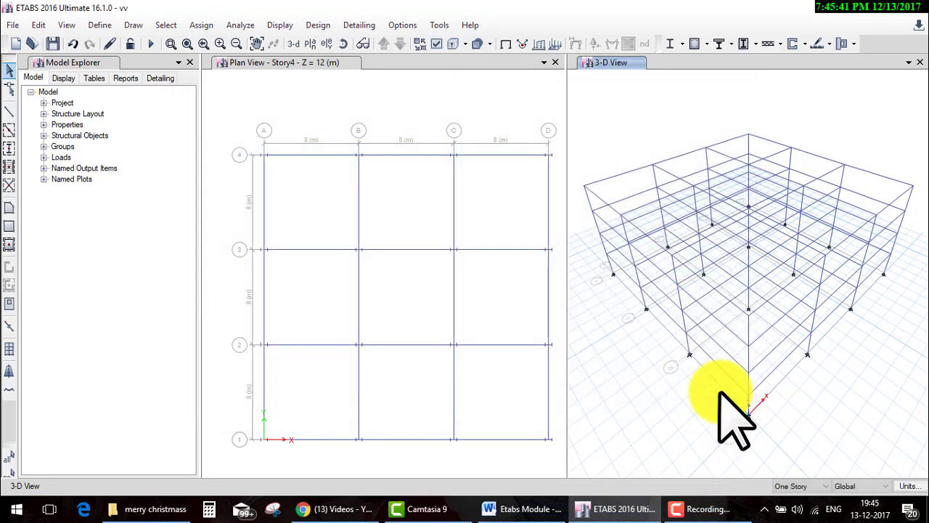